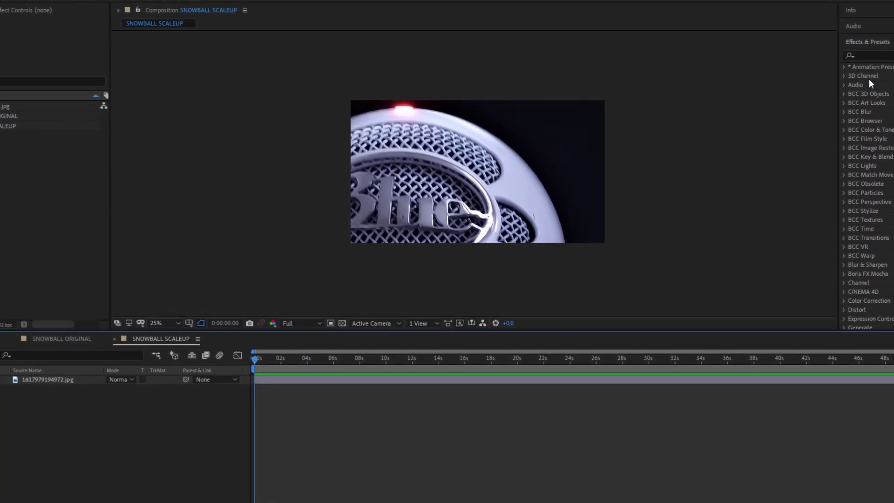
type("sc")
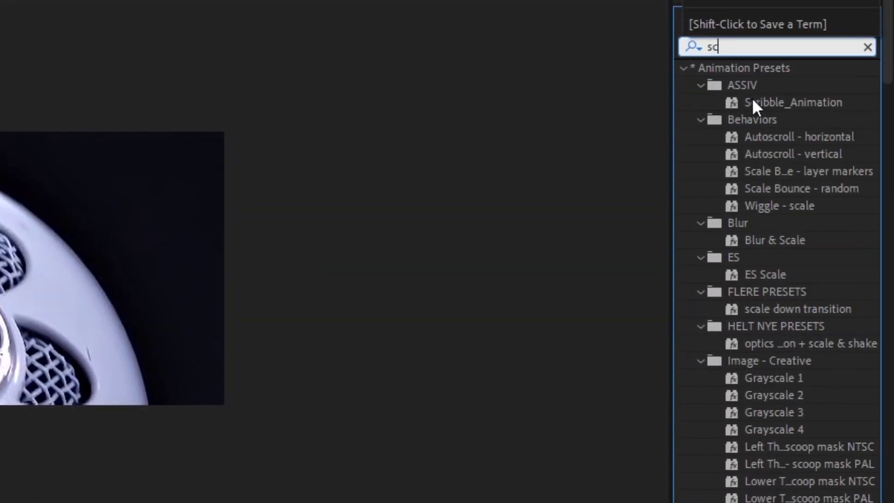
type("aleup")
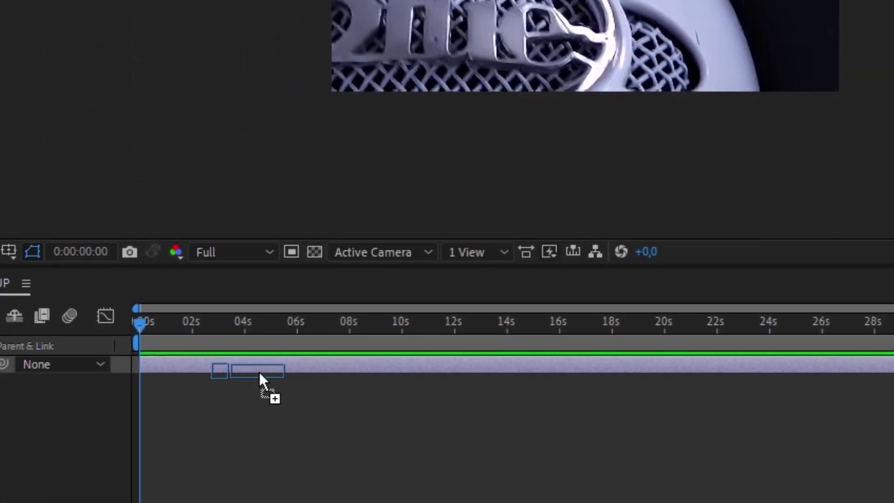
Step: Drag the Vimager ScaleUp effect onto the microphone photo layer and scrub its Scale to 161%
left_click_drag(751, 83, 262, 379)
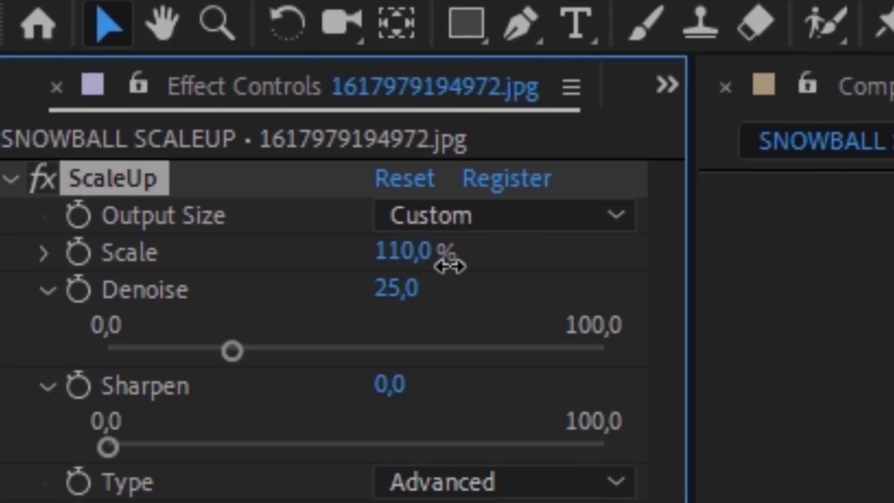
mouse_move(450, 266)
left_mouse_down()
mouse_move(564, 258)
mouse_move(555, 265)
left_mouse_up()
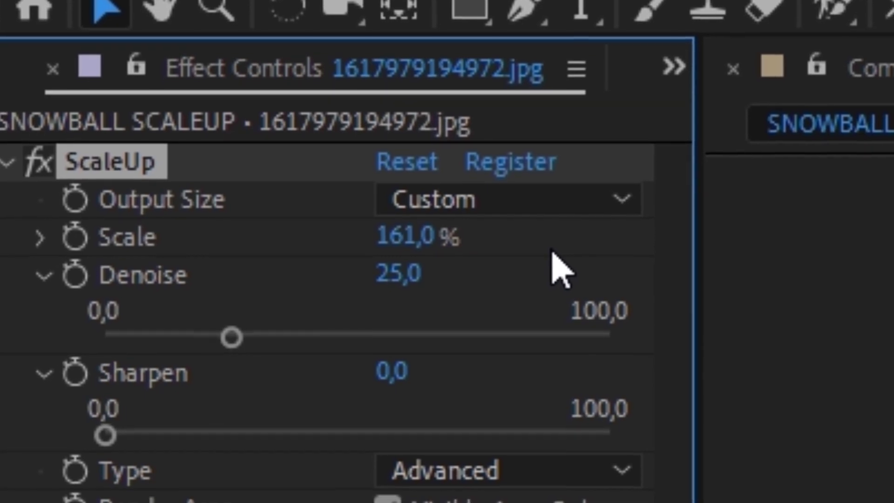